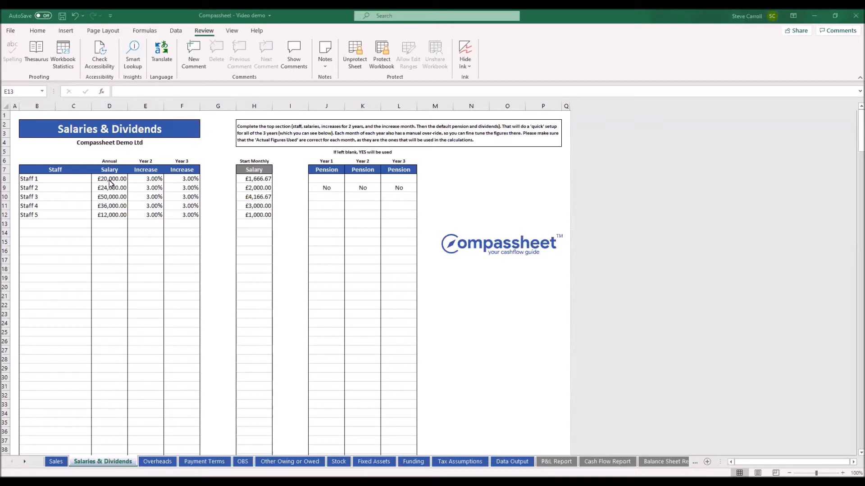
Replace Staff 1 with an employee's full name and rename Staff 2 as Sales Admin in the staff list
click(48, 178)
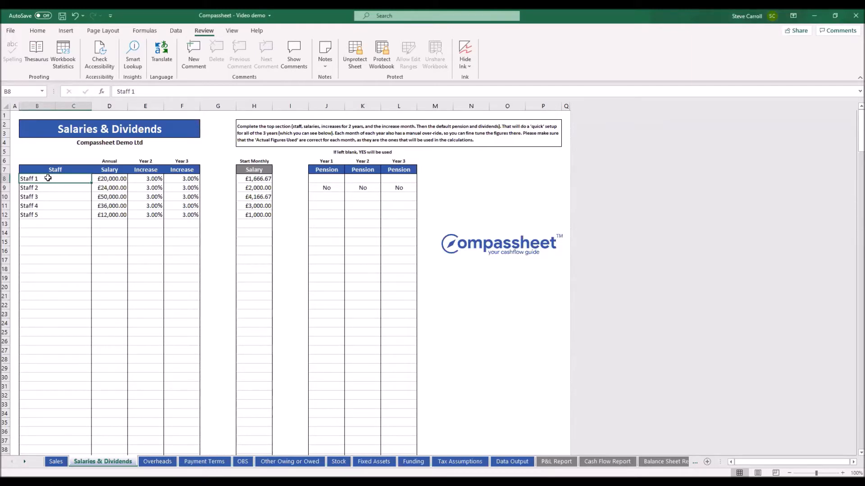
text(Bob Jo)
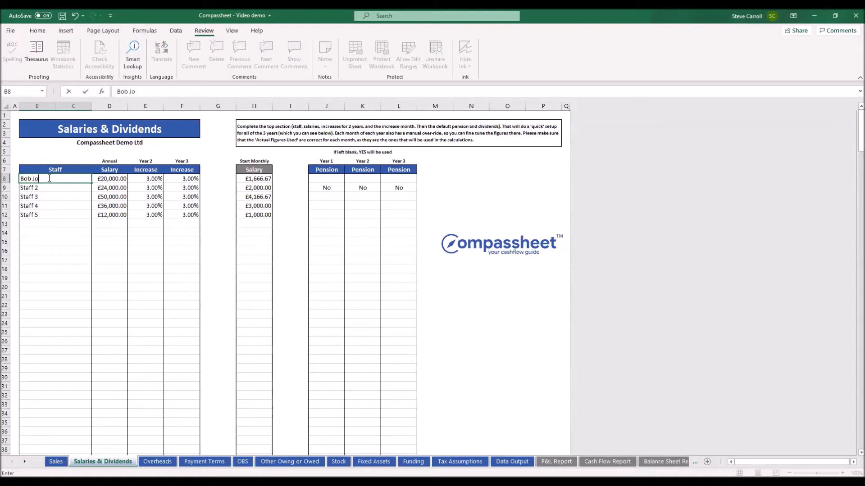
text(nes)
key(Return)
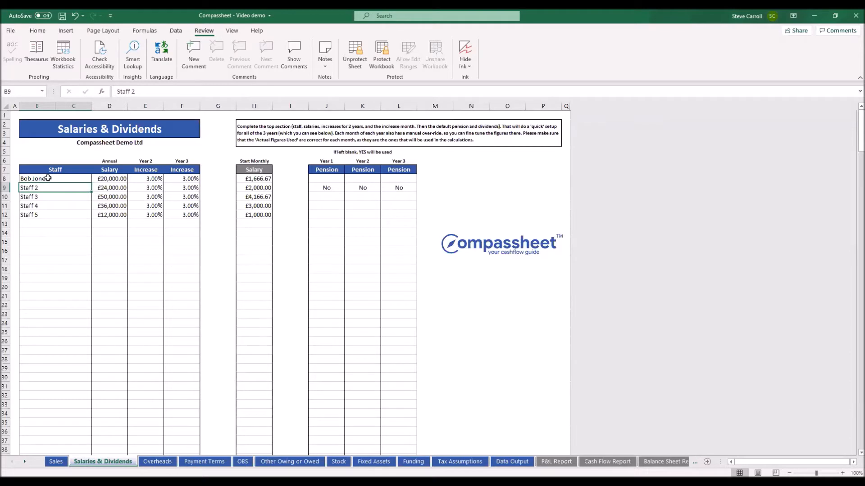
text(Sales Admin)
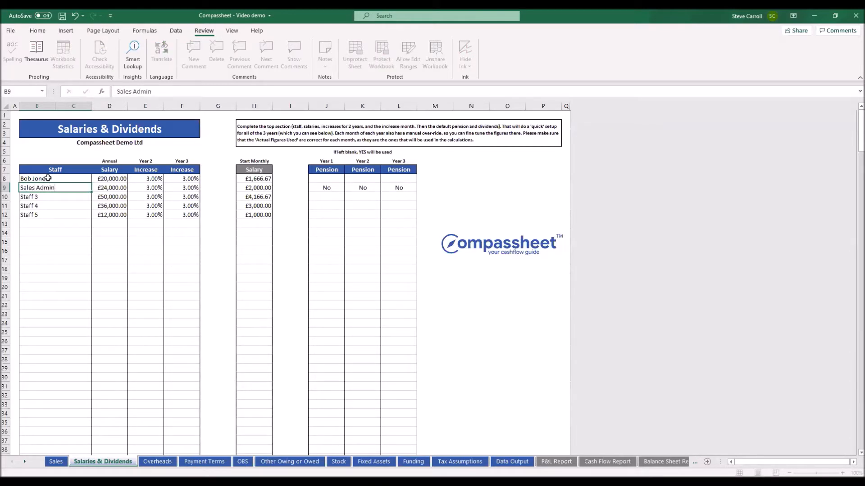
key(Return)
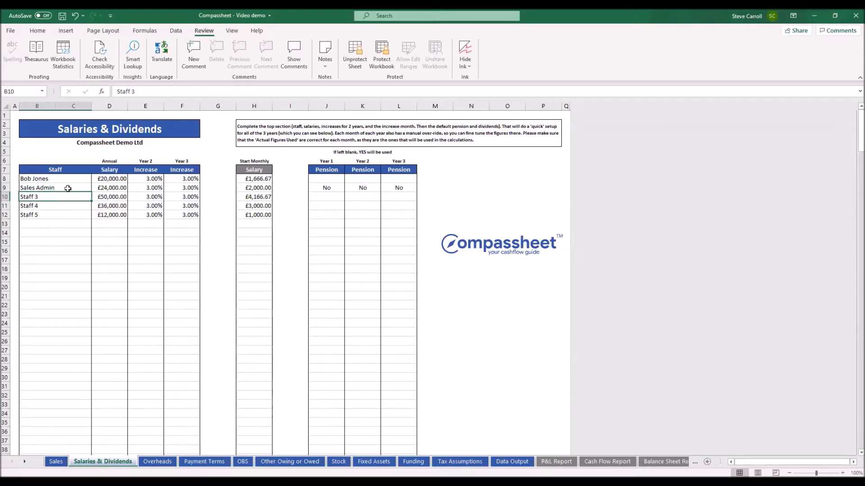
Add a new staff entry named Sales admin 2 below Staff 5 with an annual salary of 18000
click(62, 224)
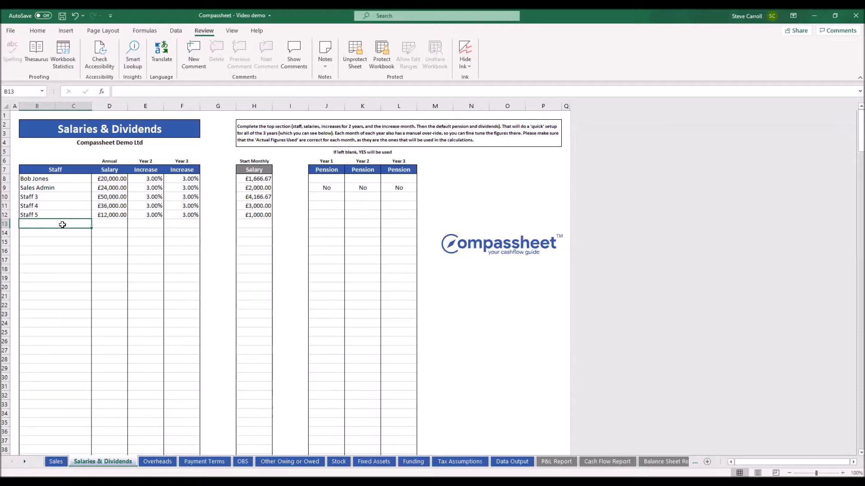
text(Sales admin 2)
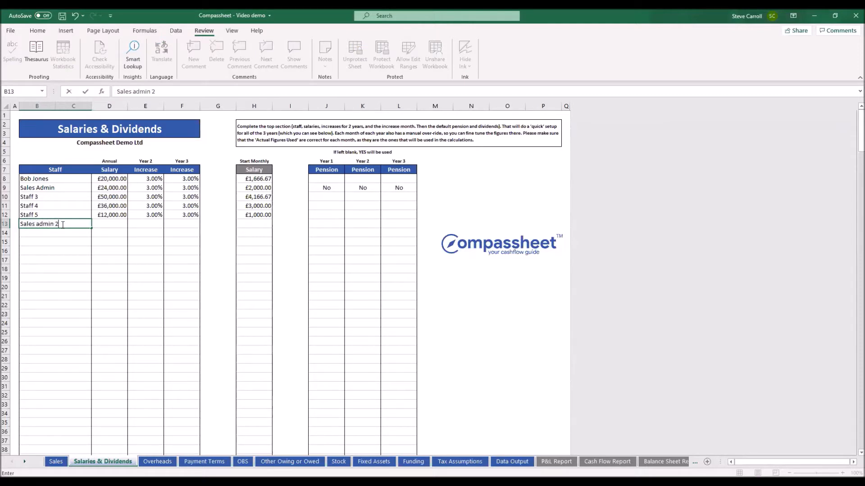
click(98, 224)
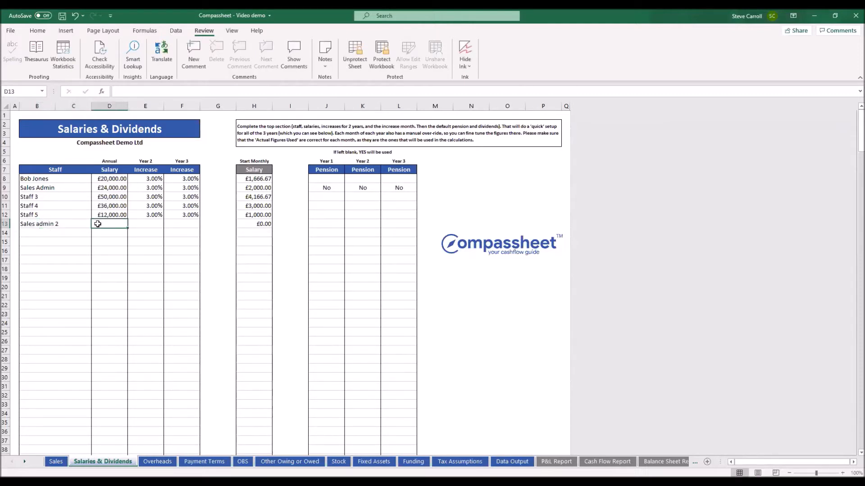
text(18000)
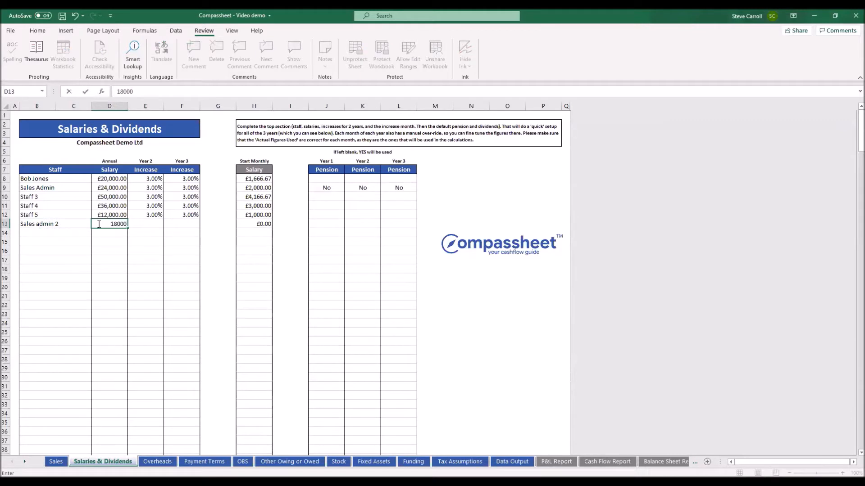
key(Tab)
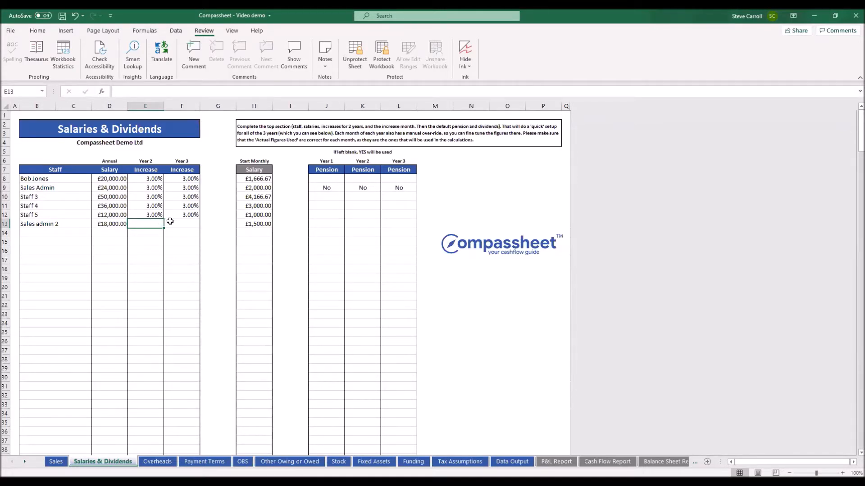
Set the Year 2 and Year 3 salary increases for Sales admin 2 to 3%
text(3)
key(Tab)
text(3)
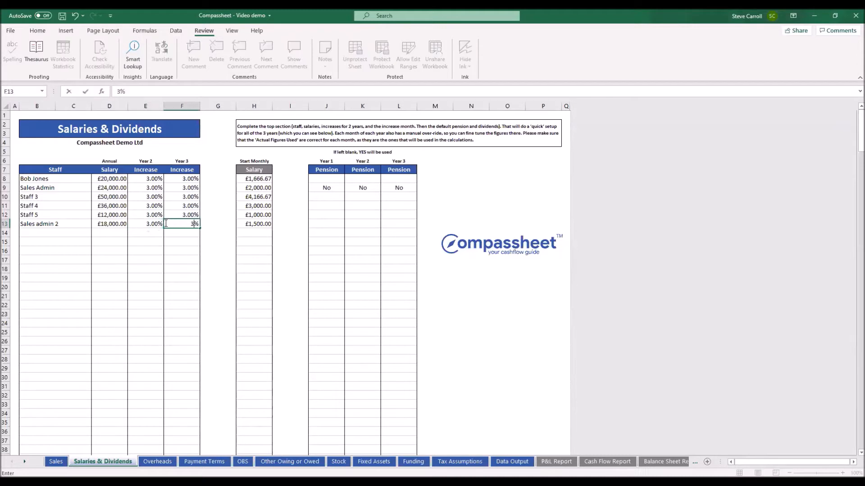
key(Tab)
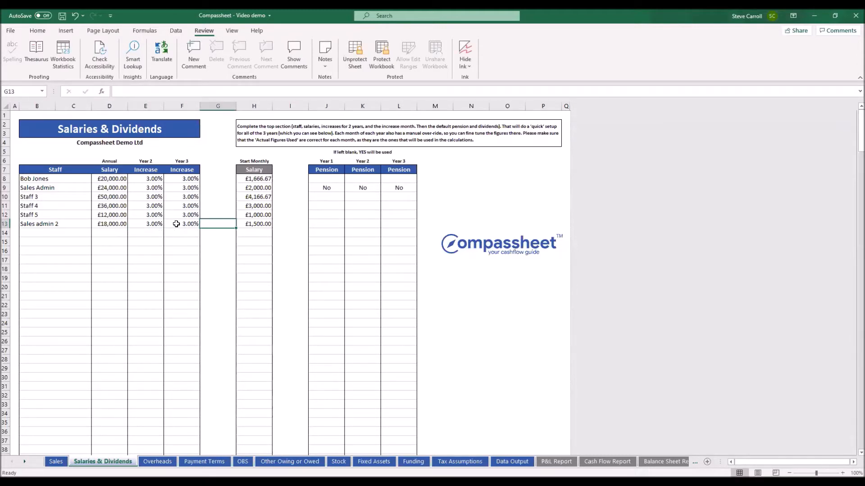
Set the Year 2 and Year 3 salary increases for Sales admin 2 to 0%
click(145, 224)
text(0)
key(Tab)
text(0)
key(Tab)
Try a Year 1 pension option for Staff 3, and reset the cell to blank
click(333, 199)
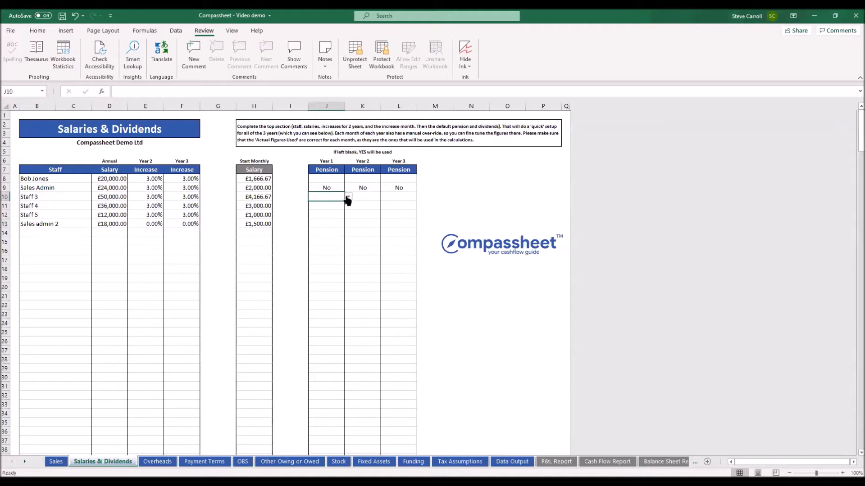
click(348, 197)
click(336, 211)
click(349, 198)
click(339, 204)
Compare the annual salaries of Staff 4 and Staff 5 with their monthly entries in the Year 1 Over-Ride Values table
click(76, 216)
click(111, 207)
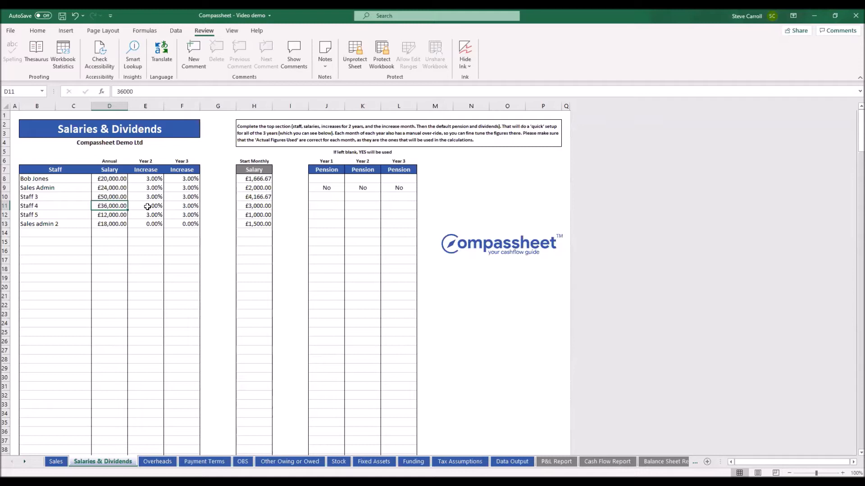
scroll(148, 211, down, 11)
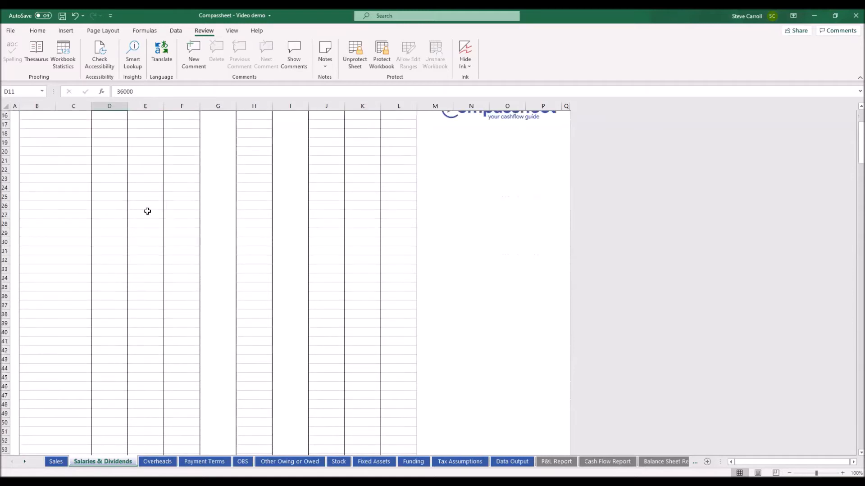
scroll(147, 211, down, 5)
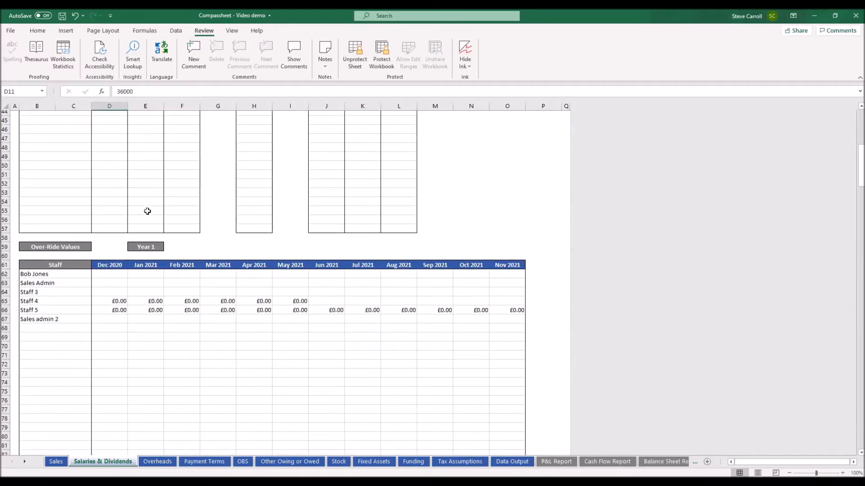
scroll(147, 212, down, 1)
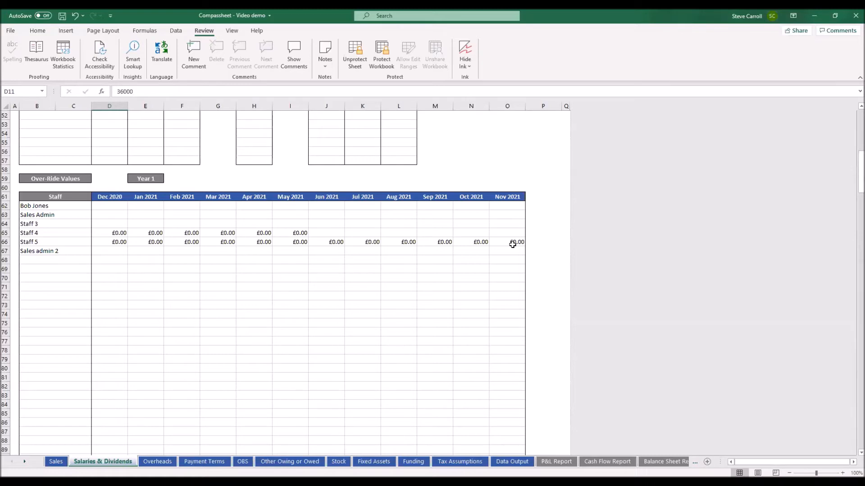
scroll(349, 240, up, 9)
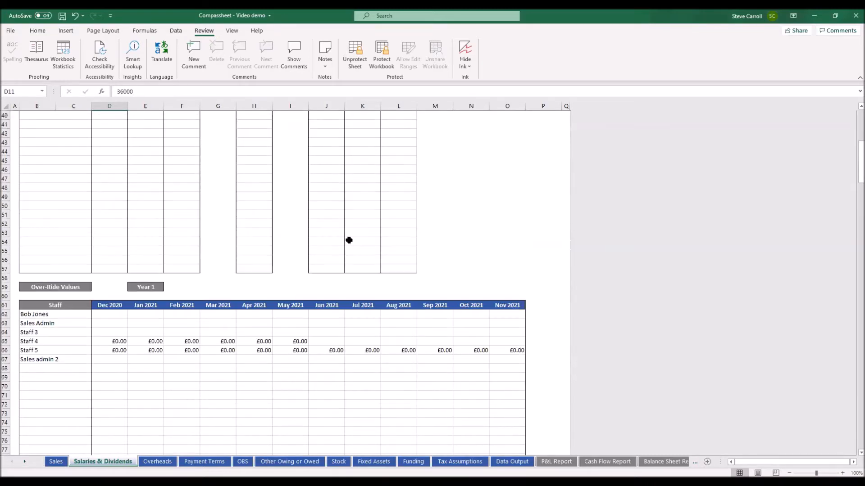
scroll(349, 240, up, 8)
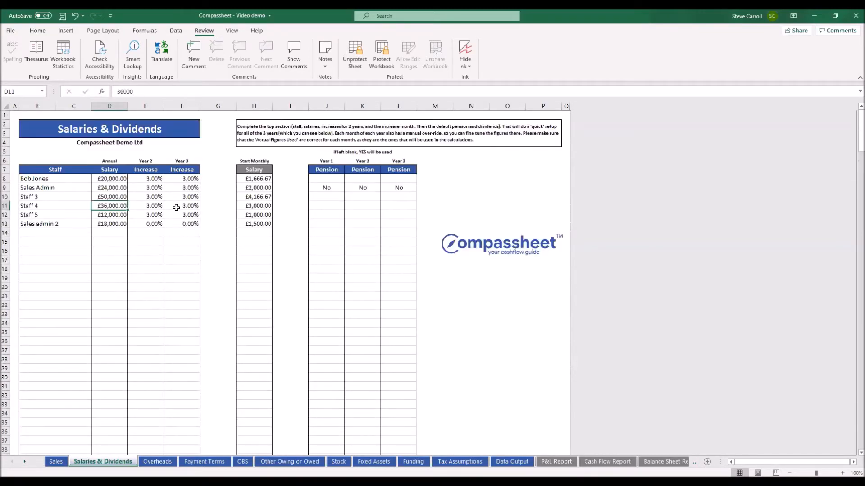
Enter a Jun 2021 over-ride salary of 1500 for Staff 4 in the Year 1 Over-Ride Values table
click(253, 207)
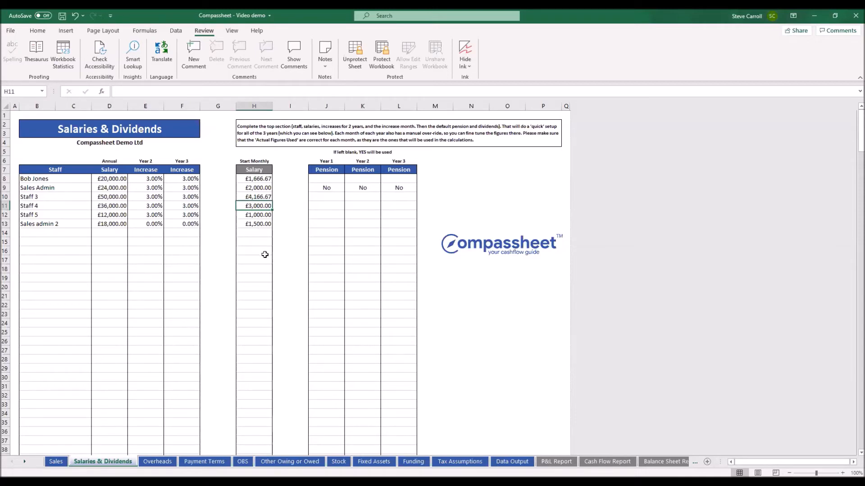
scroll(265, 255, down, 17)
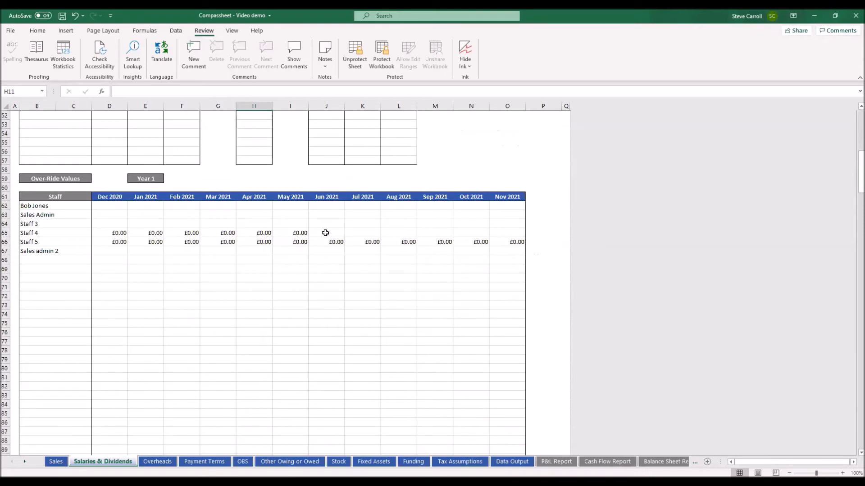
click(326, 234)
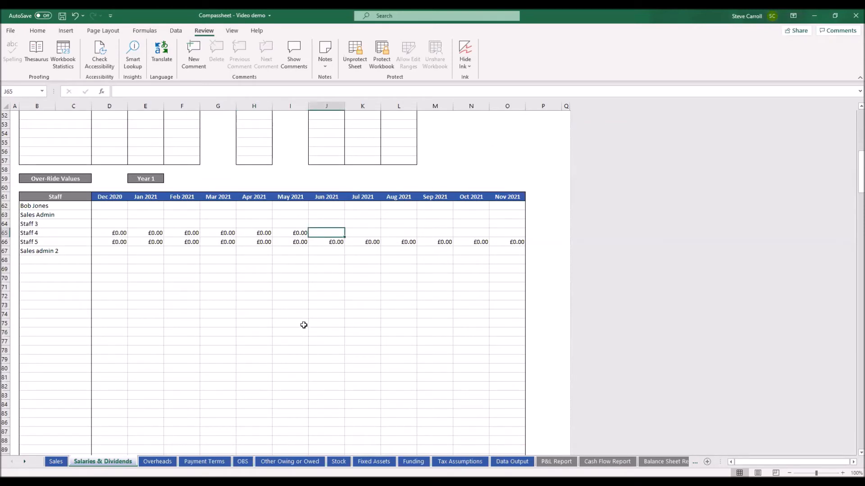
text(1500)
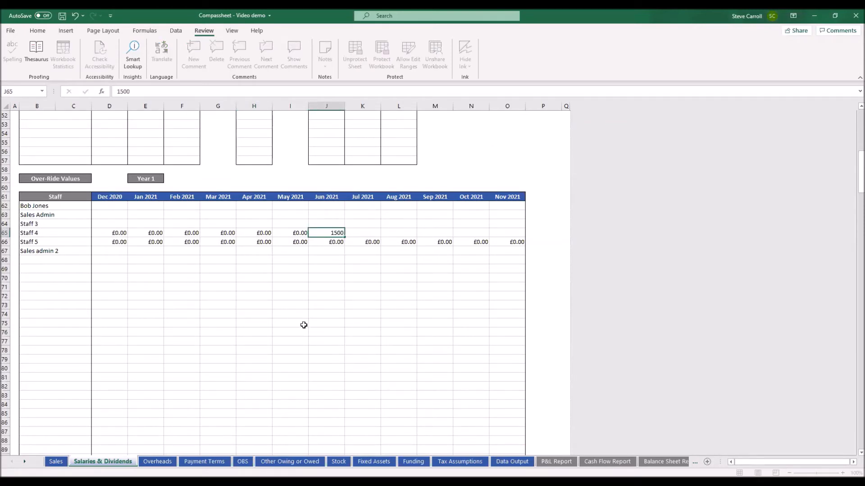
key(Return)
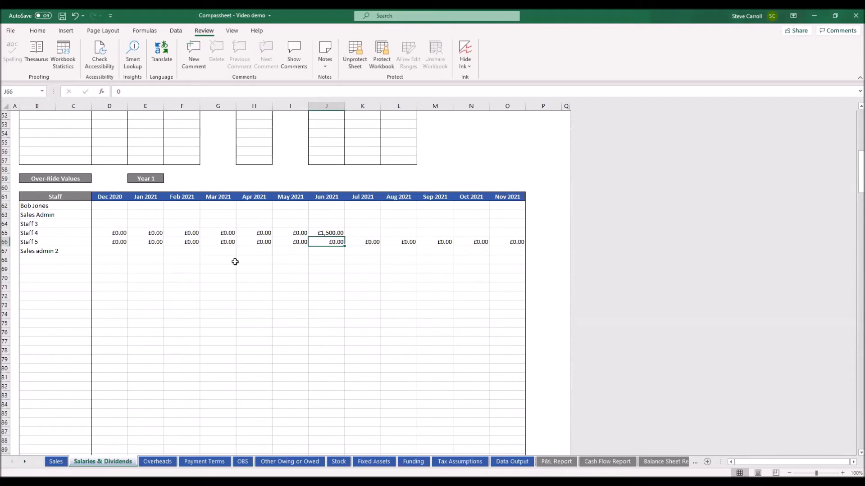
Review the Year 1 Actual Used Figures for all staff and the Year 2 Over-Ride Values table below them
scroll(235, 262, down, 5)
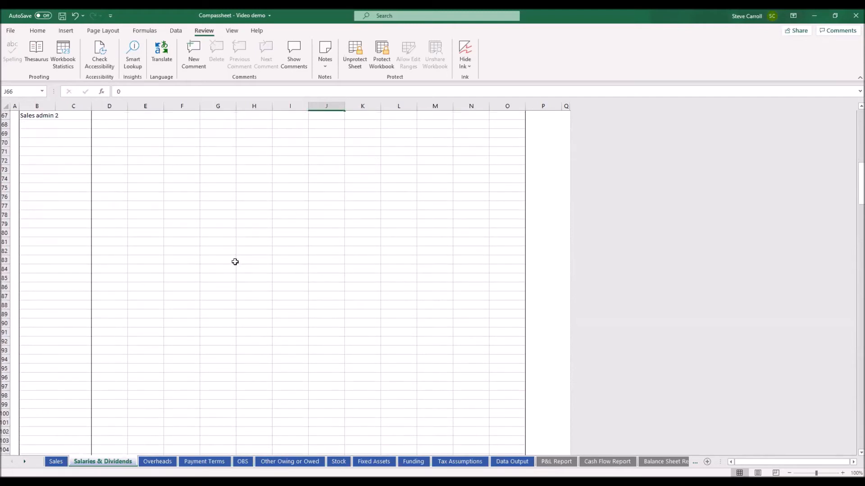
scroll(235, 262, up, 4)
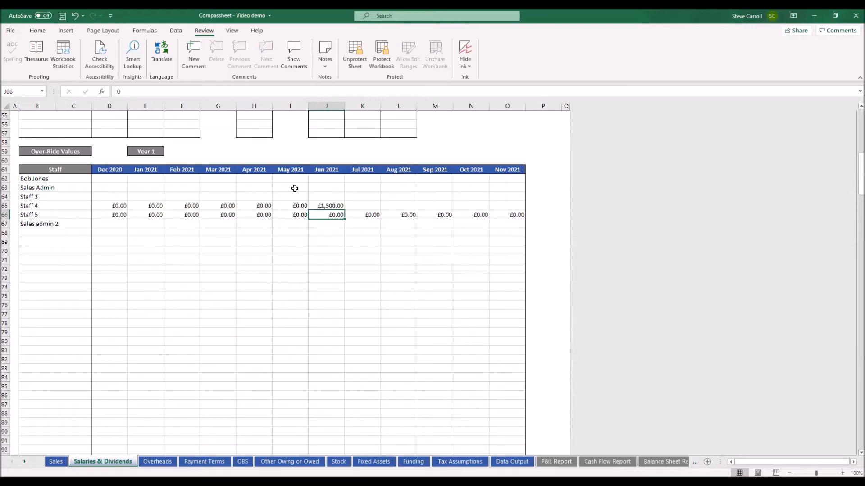
scroll(278, 288, down, 13)
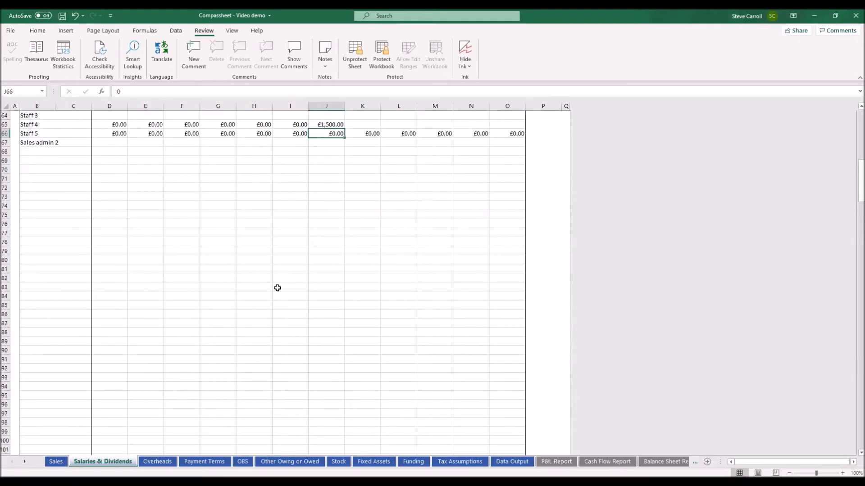
scroll(277, 288, down, 1)
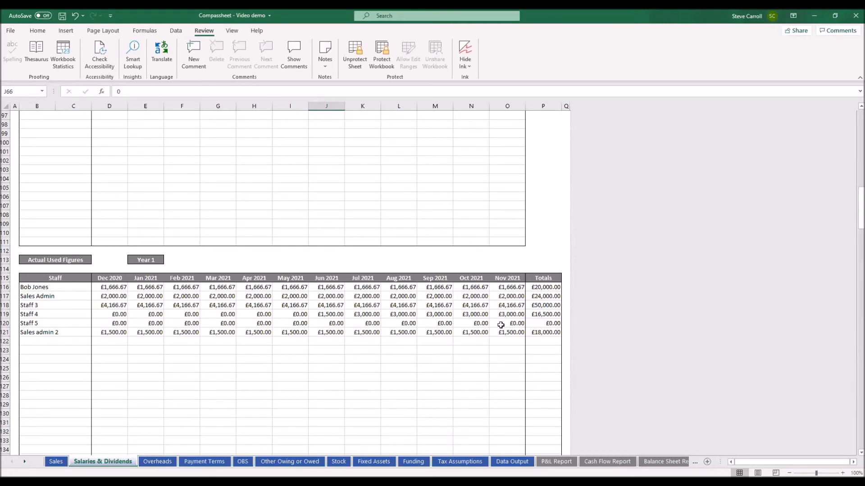
scroll(501, 325, down, 18)
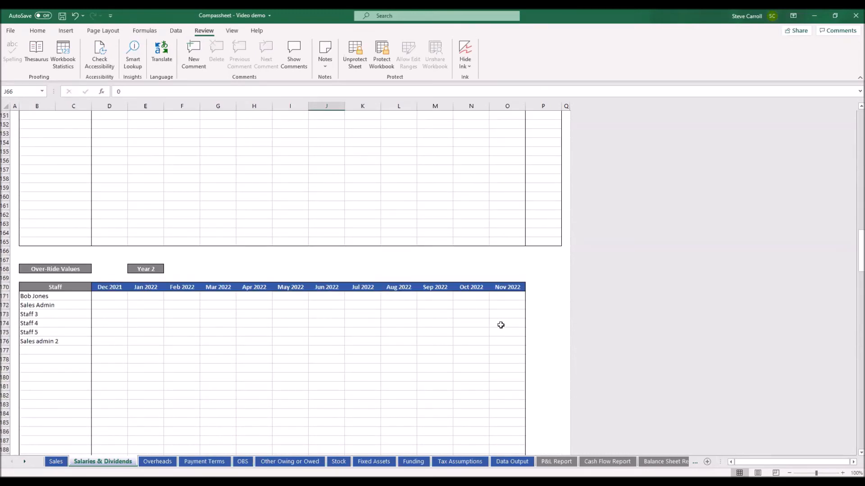
scroll(501, 325, down, 3)
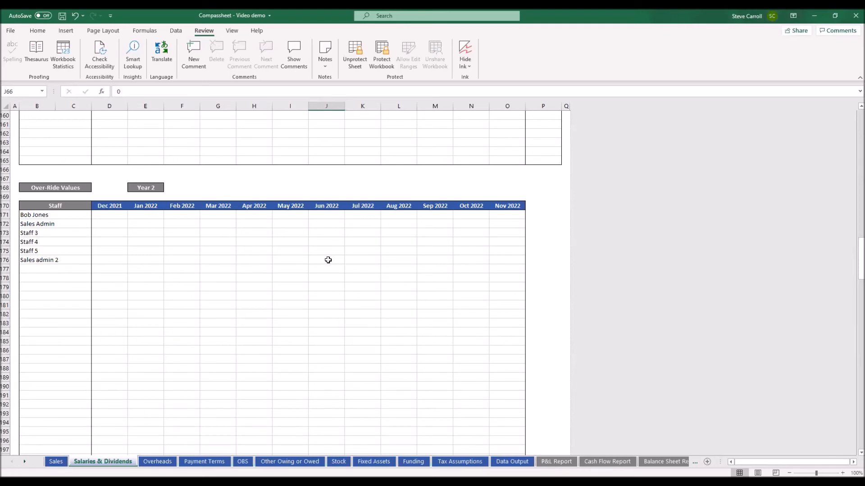
Check the salary setup at the start of the sheet against the Year 2 Actual Used Figures for each staff member
scroll(328, 260, up, 20)
scroll(328, 260, up, 20)
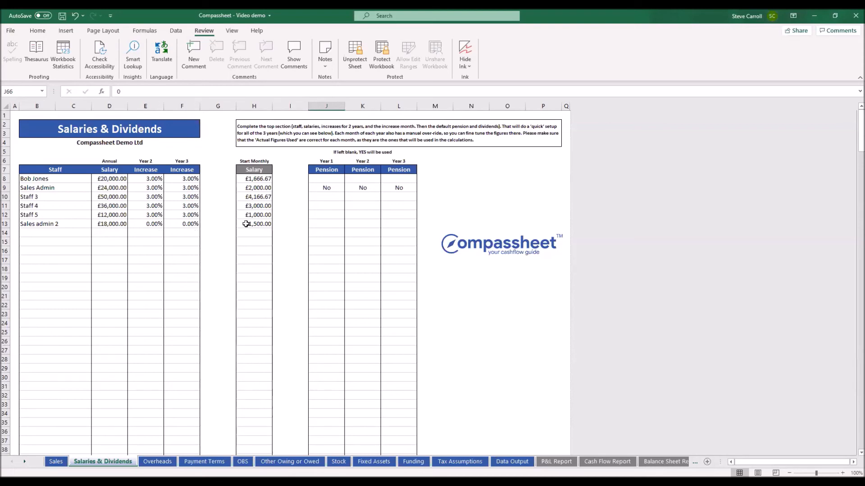
scroll(251, 287, down, 20)
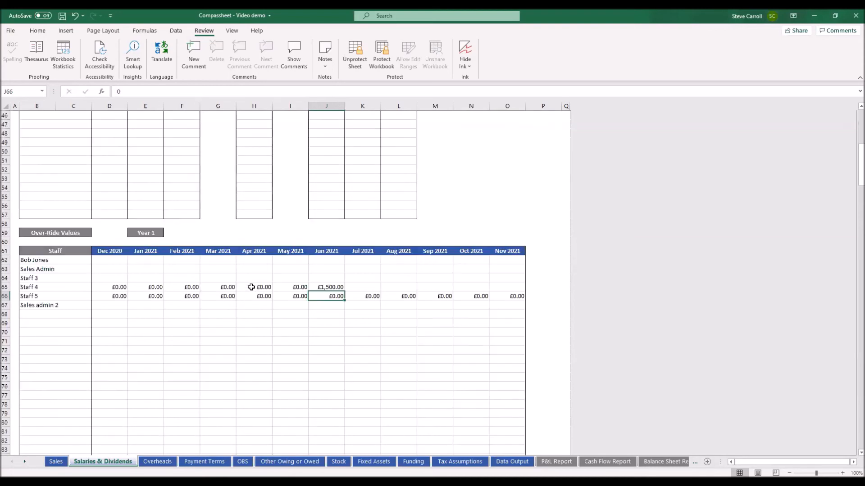
scroll(252, 287, down, 20)
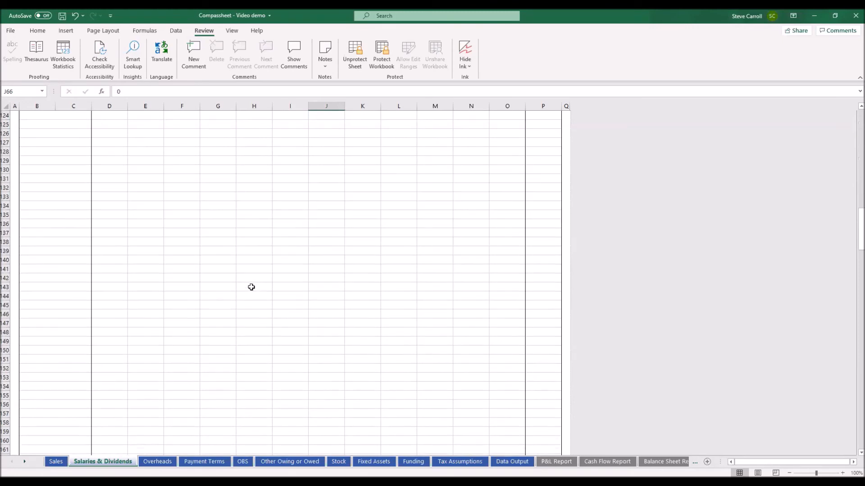
scroll(251, 286, down, 17)
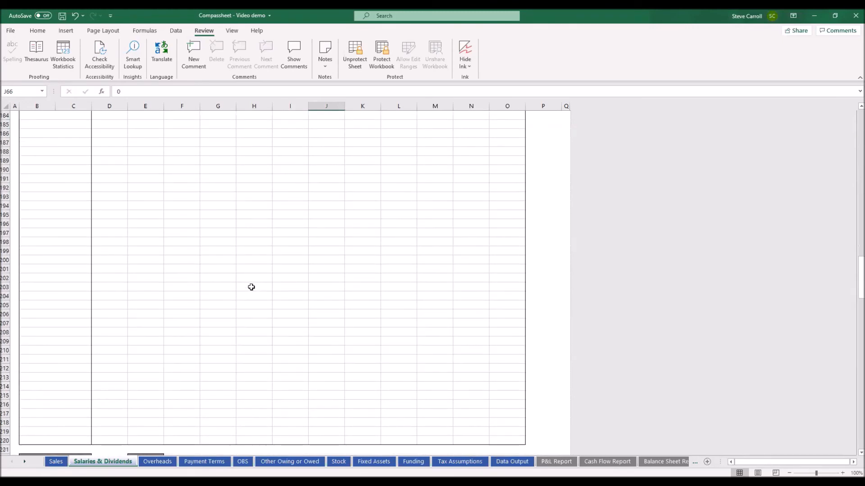
scroll(251, 287, down, 1)
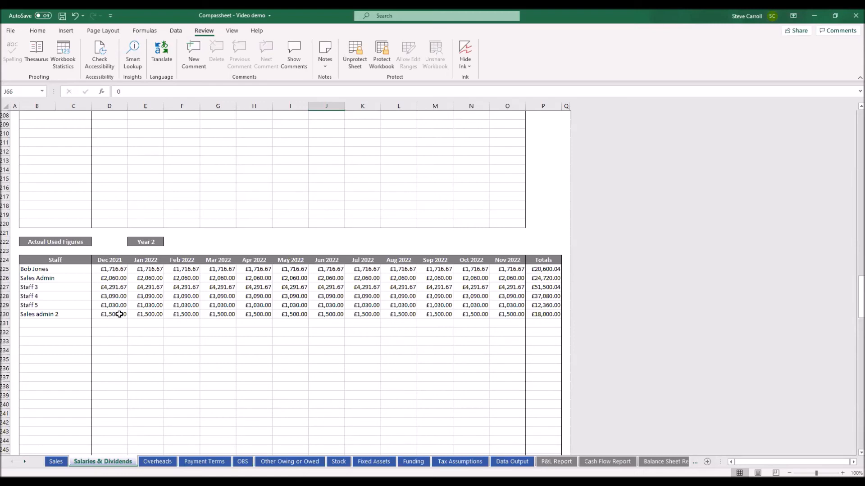
Review the Year 3 Over-Ride Values and Actual Used Figures tables, down to the Dividends Paid section
scroll(119, 314, down, 16)
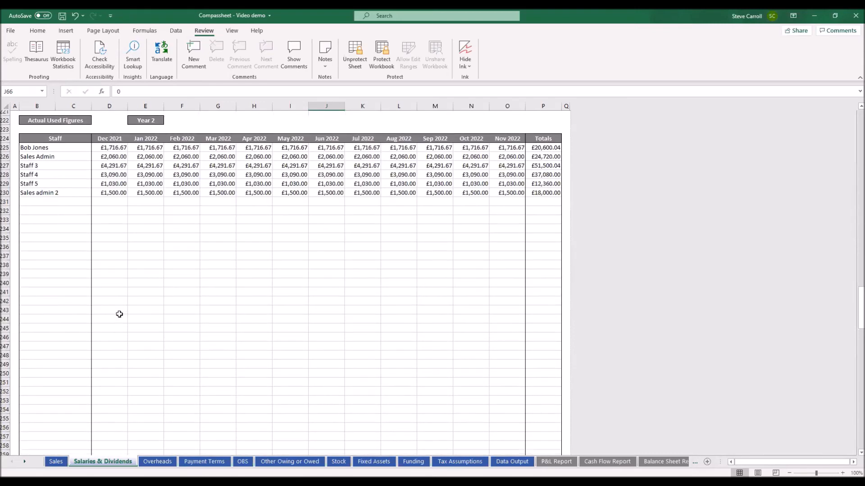
scroll(119, 315, down, 13)
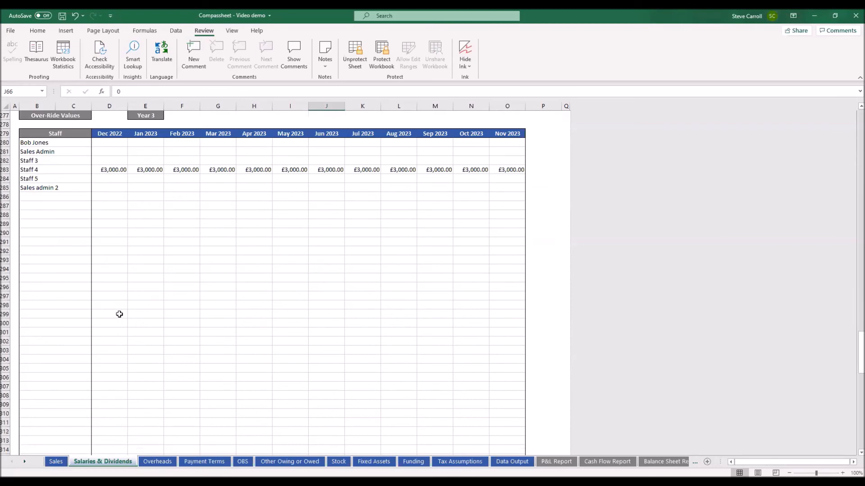
scroll(120, 315, down, 8)
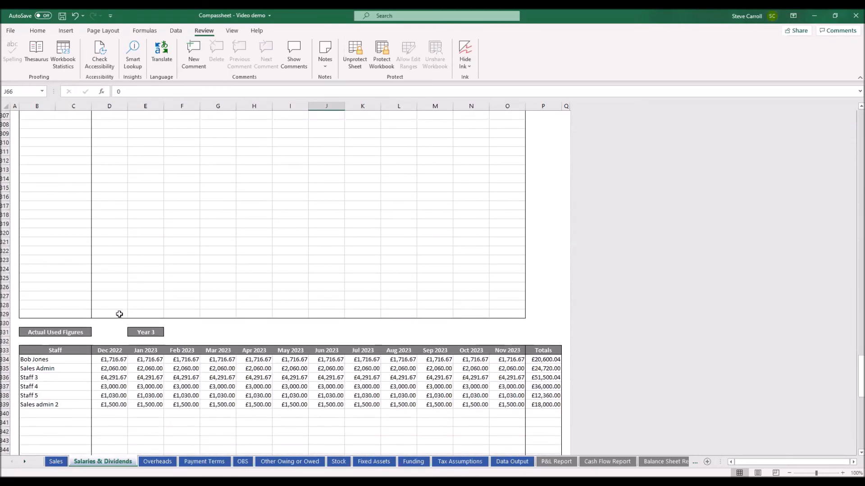
scroll(120, 314, down, 6)
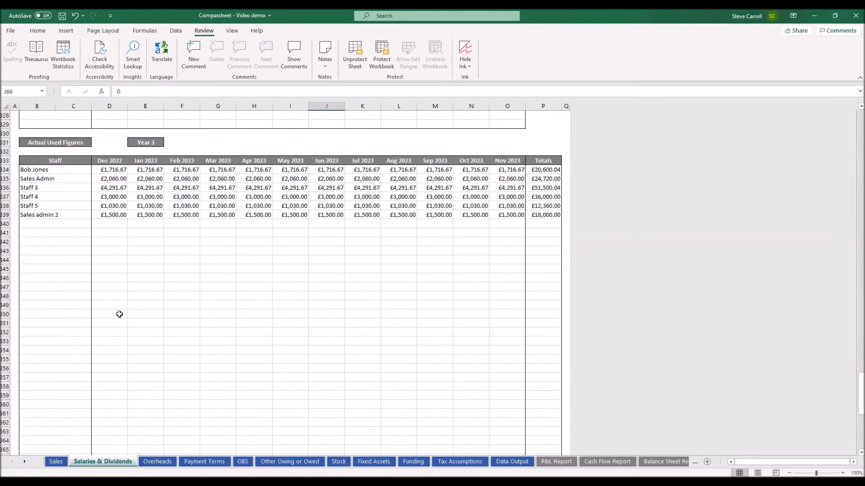
scroll(119, 314, down, 8)
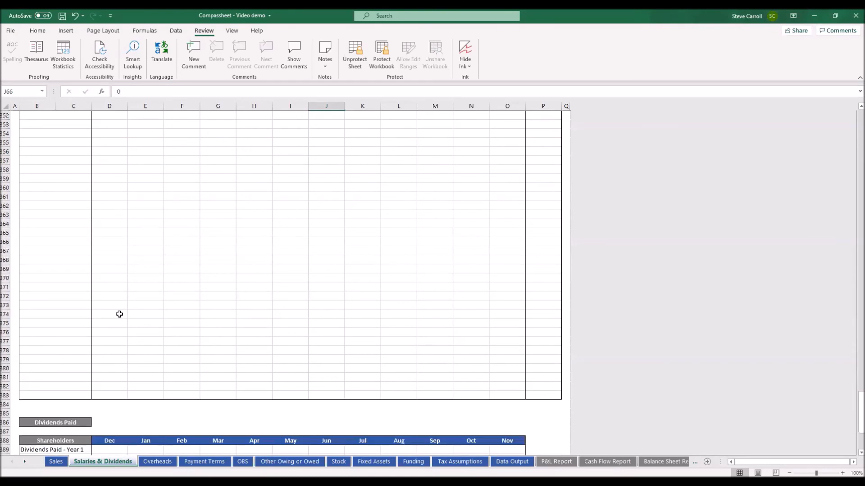
scroll(120, 314, down, 2)
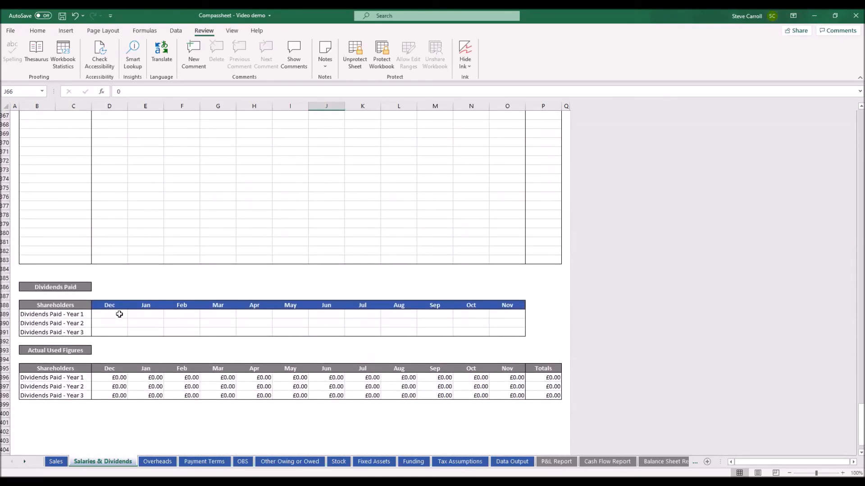
scroll(120, 314, down, 2)
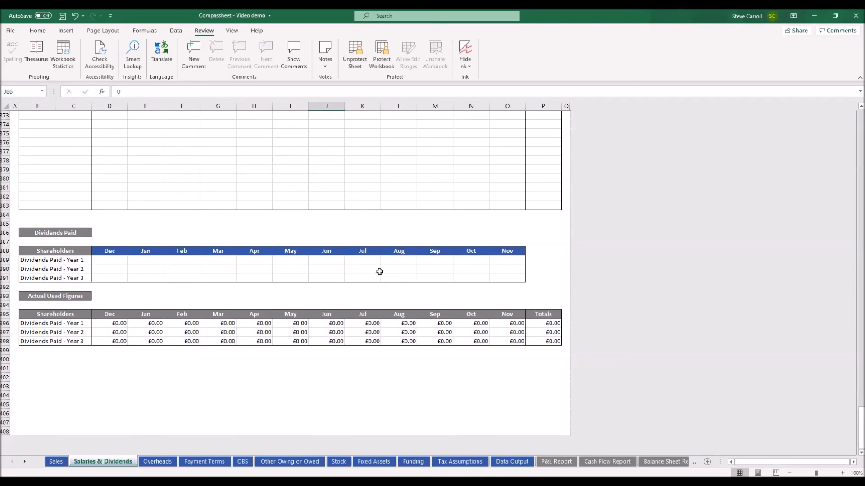
Enter a November dividend of 40000 for each of Years 1, 2 and 3 in the Dividends Paid table
click(333, 261)
click(500, 261)
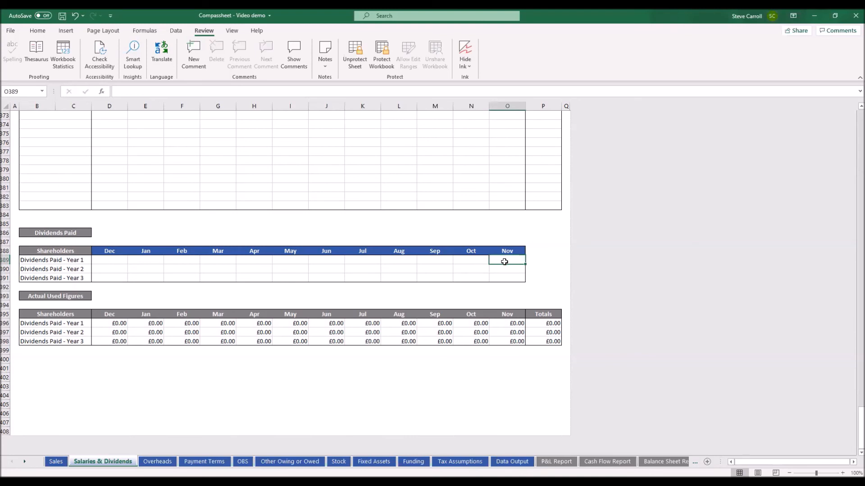
text(40000)
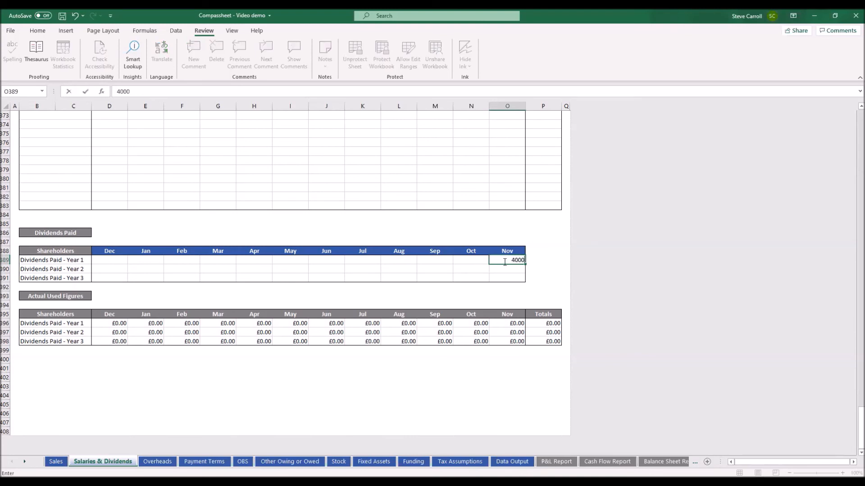
key(Return)
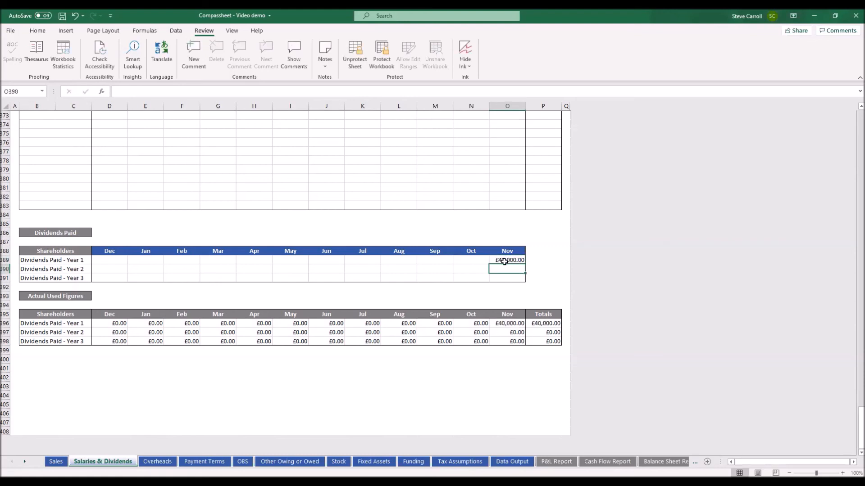
text(40000)
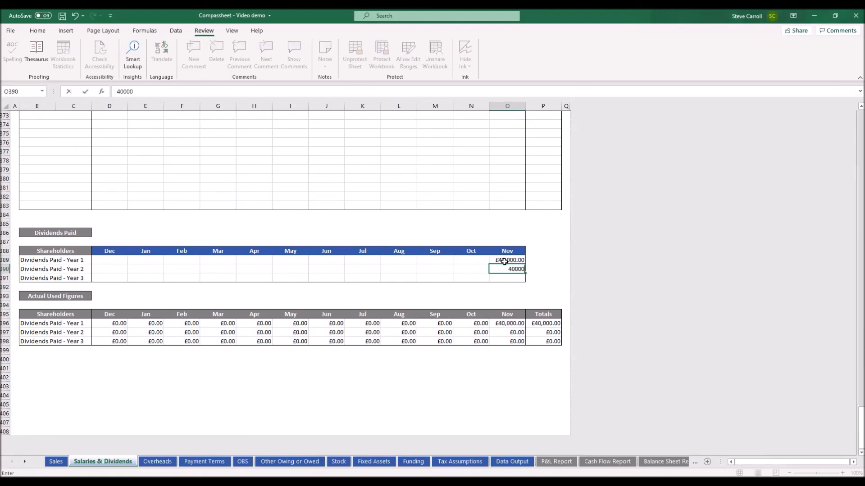
key(Return)
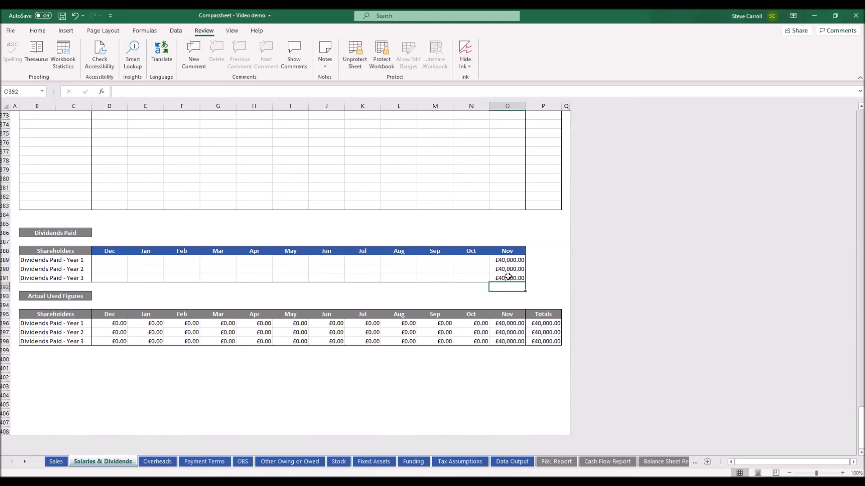
Enter a May dividend of 10000 for Year 1 and Year 2 in the Dividends Paid table
click(293, 260)
text(1)
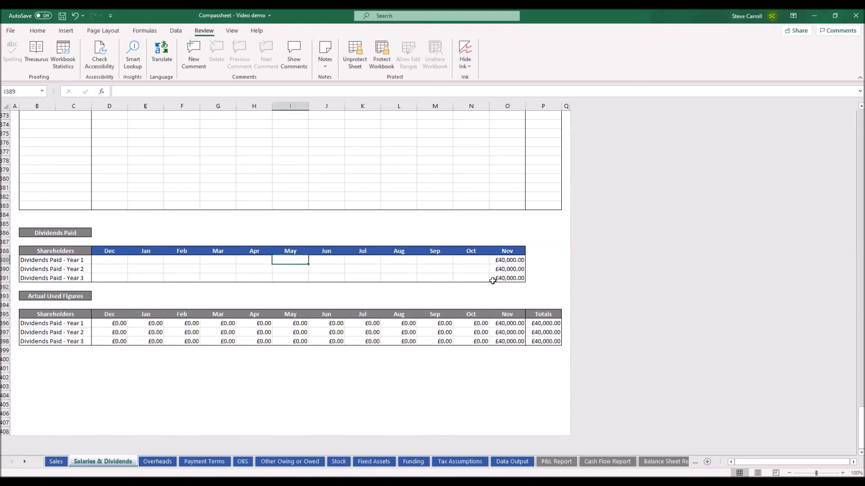
text(0000)
key(Return)
text(10000)
key(Return)
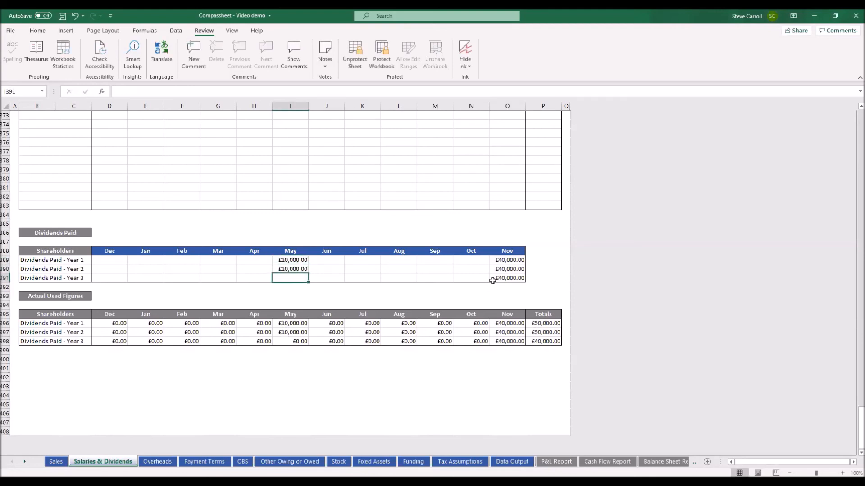